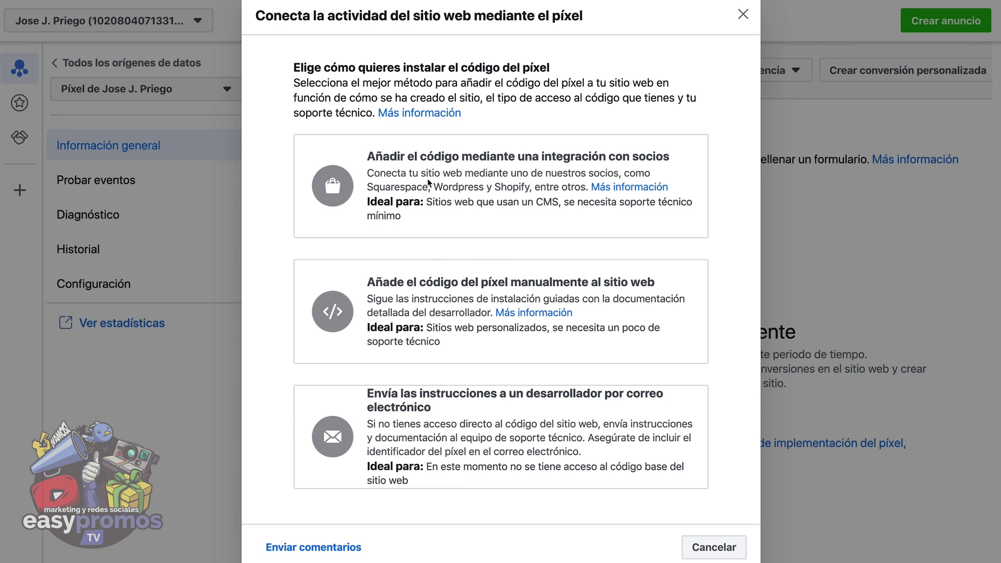
# Browse the partner integrations for adding the pixel code, preview the Google Tag Manager connection, and return to the installation methods
pyautogui.click(673, 221)
pyautogui.scroll(-3, 600, 372)
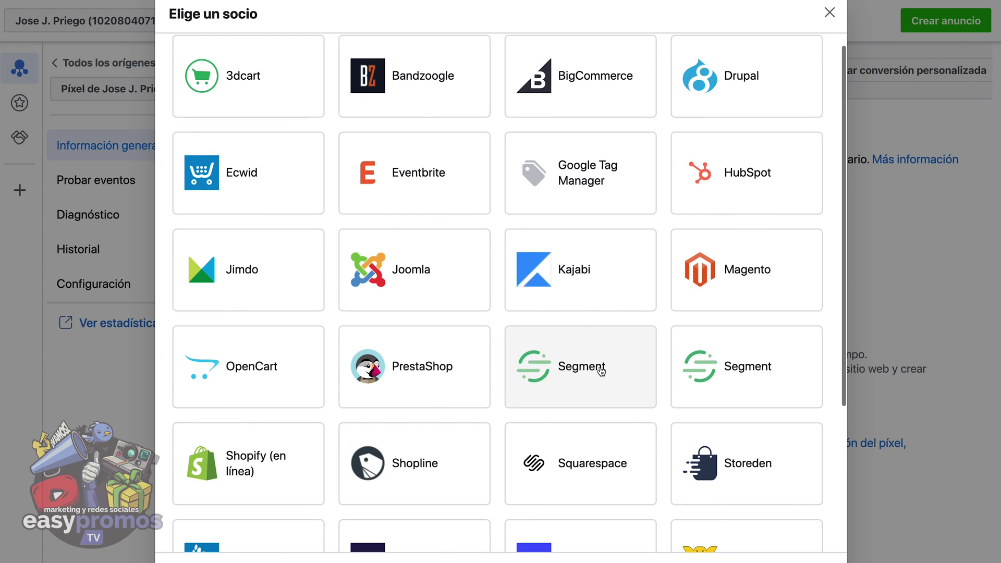
pyautogui.scroll(-5, 602, 371)
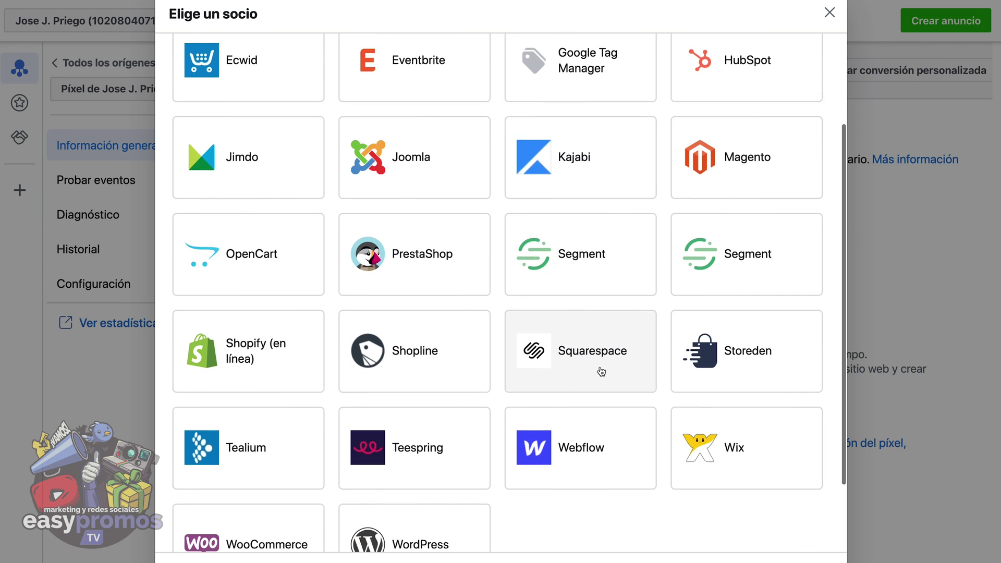
pyautogui.scroll(5, 601, 371)
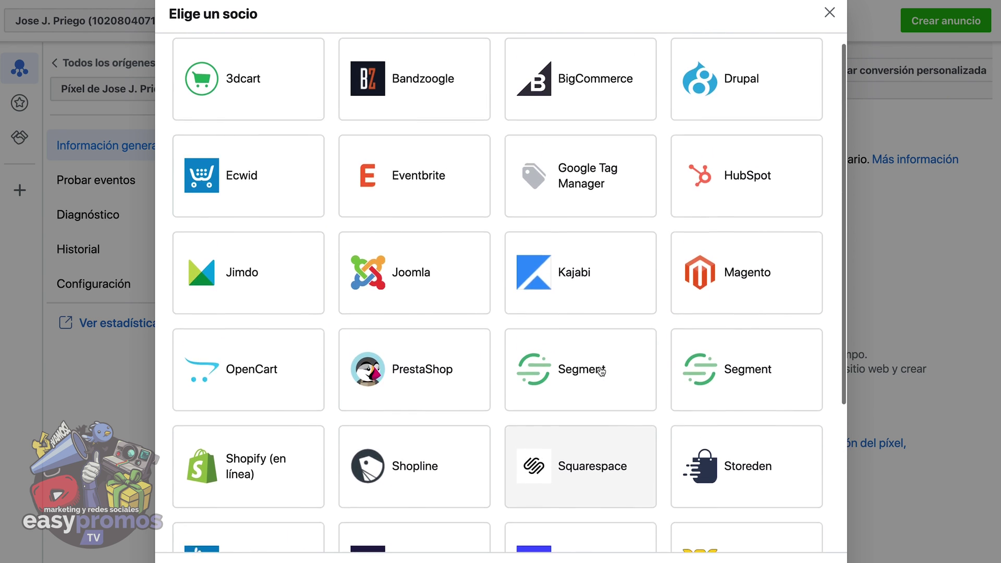
pyautogui.click(573, 186)
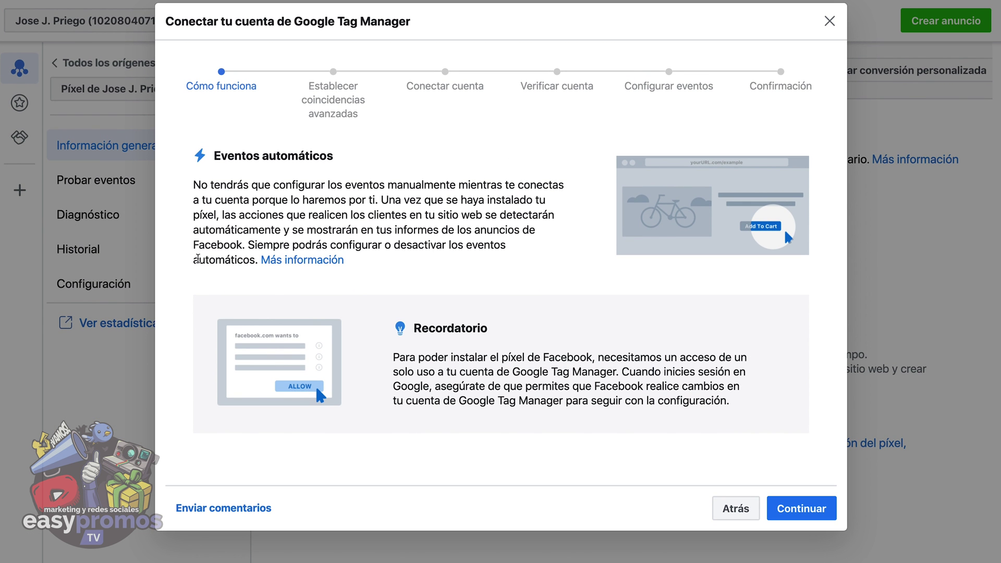
pyautogui.click(738, 512)
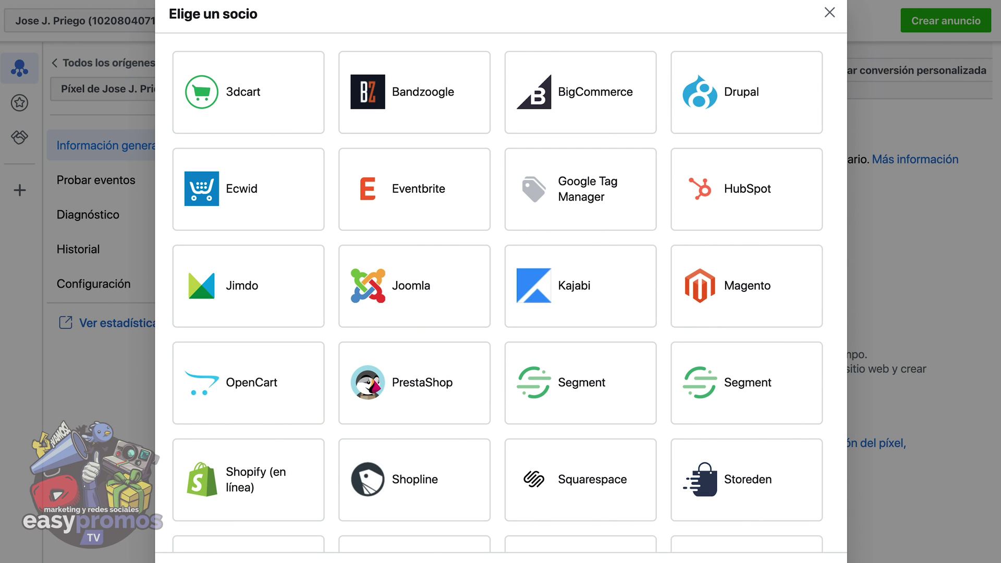
pyautogui.click(208, 561)
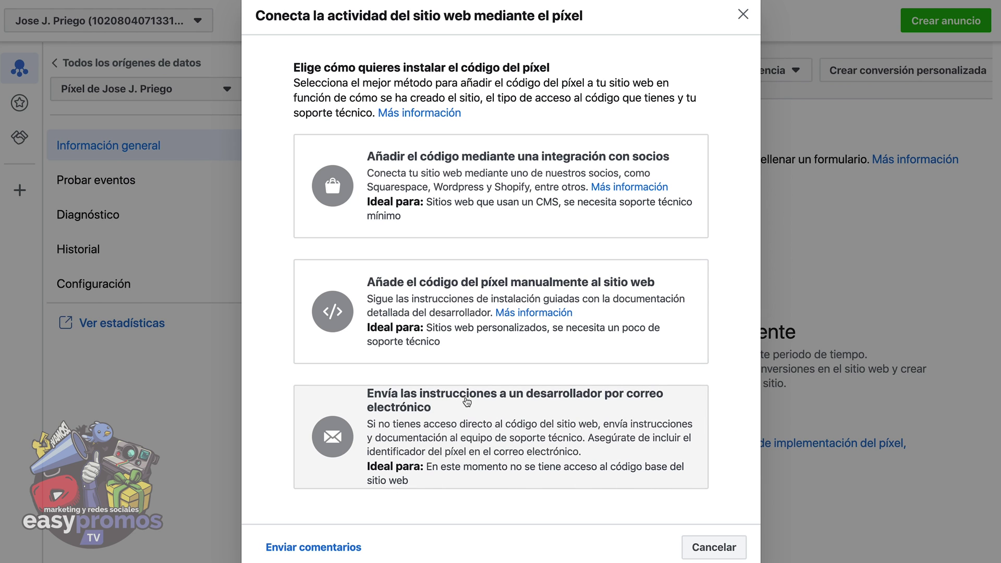
# Open the option to email pixel instructions to a developer and review the identifier, base code and event code sections
pyautogui.click(417, 445)
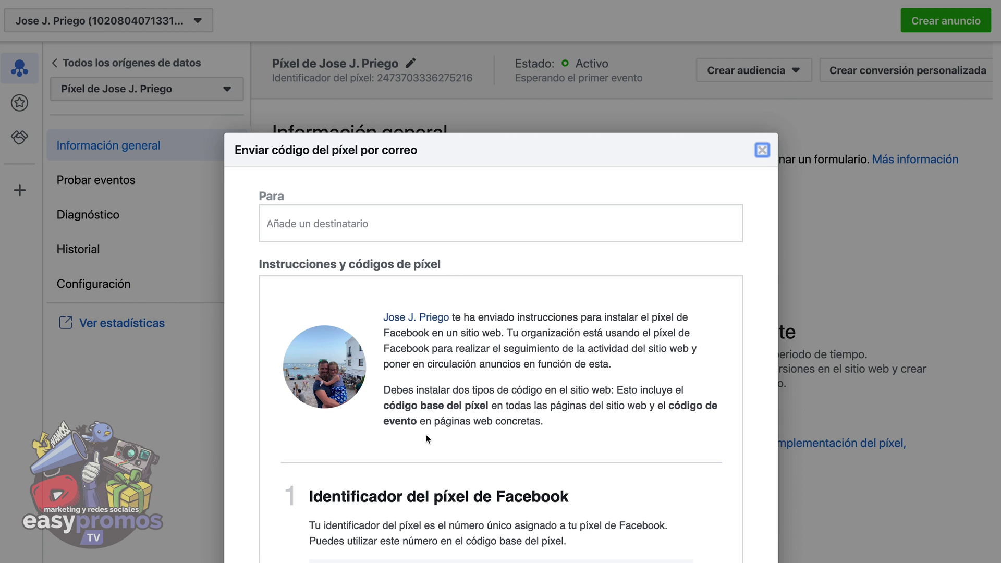
pyautogui.scroll(-5, 465, 419)
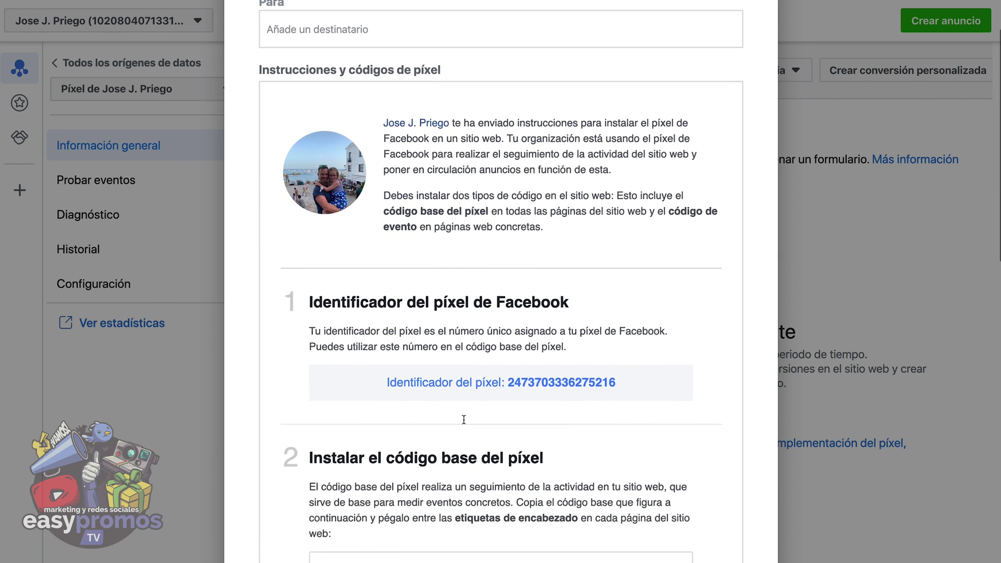
pyautogui.scroll(-6, 464, 419)
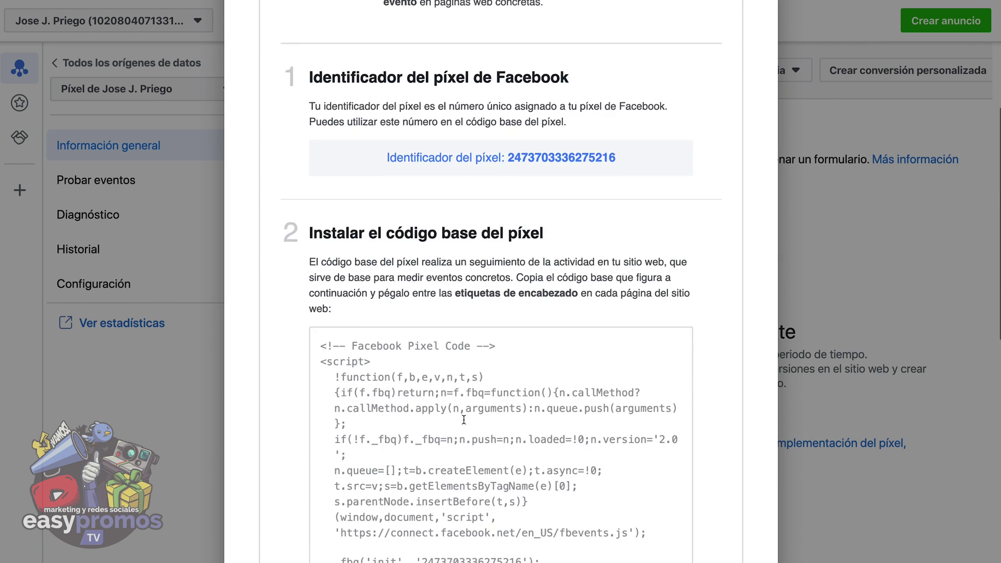
pyautogui.scroll(-7, 464, 419)
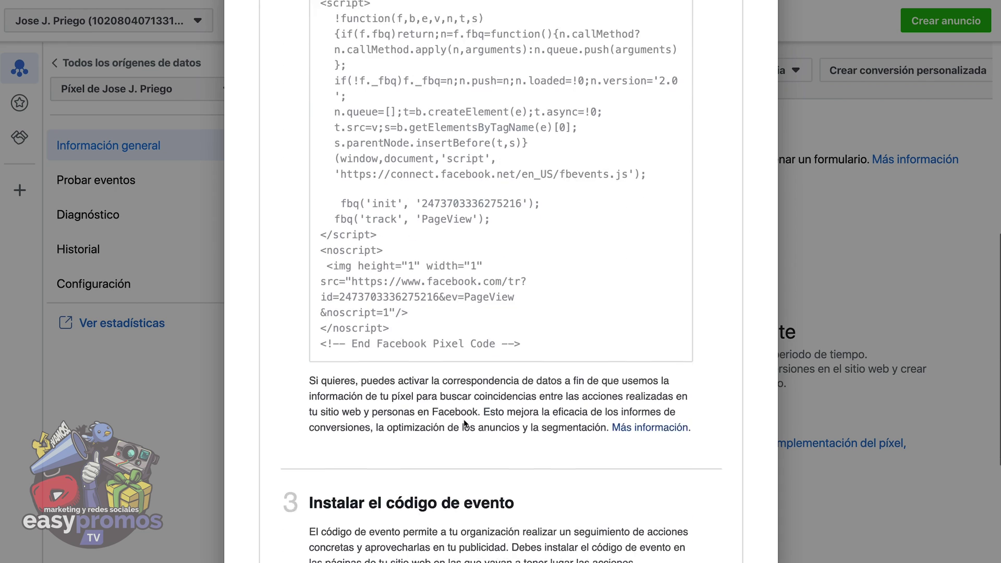
pyautogui.scroll(-8, 464, 419)
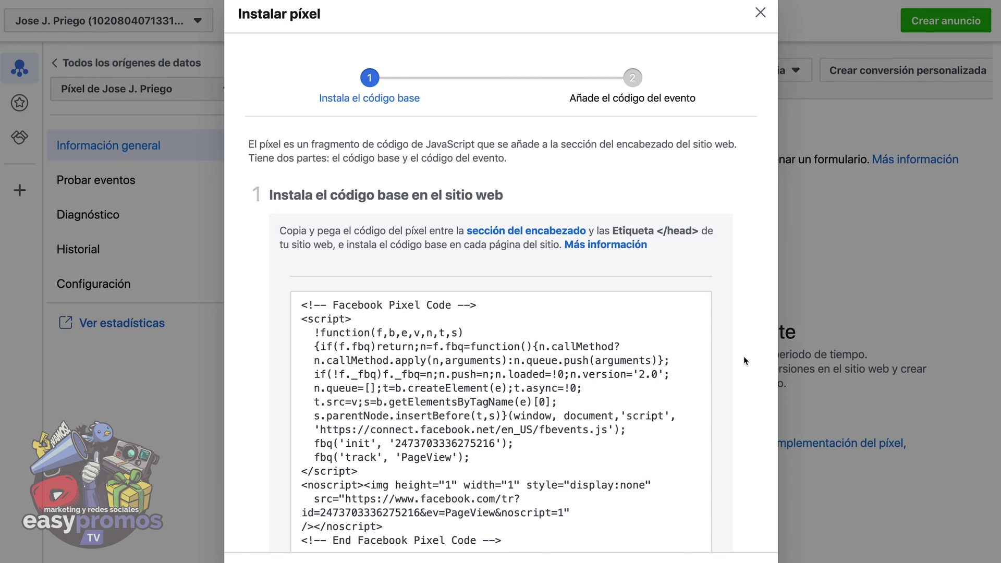
# In the manual installation, read where the base code belongs in the site header and copy the pixel base code to the clipboard
pyautogui.scroll(-1, 743, 356)
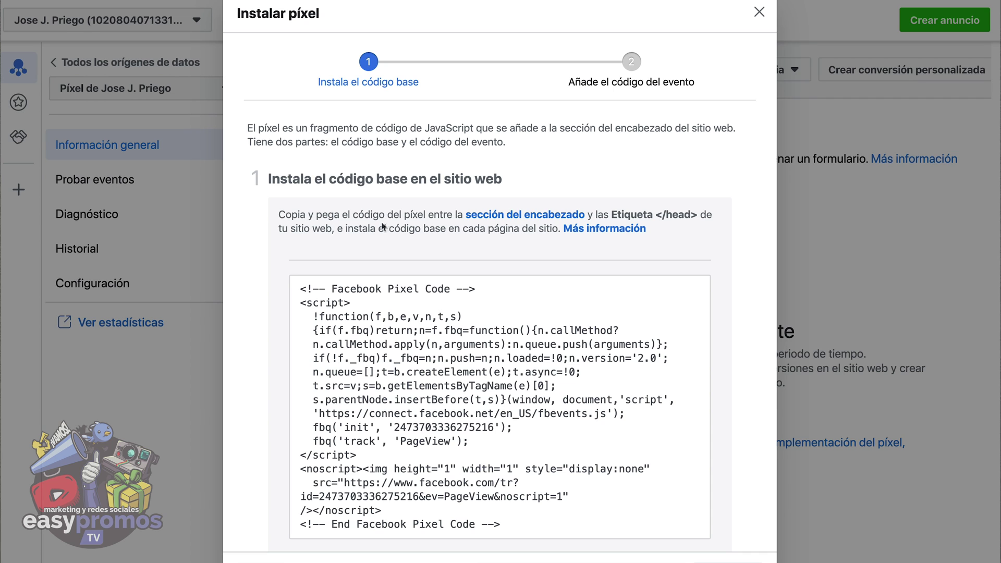
pyautogui.moveTo(280, 214); pyautogui.dragTo(653, 240)
pyautogui.click(668, 239)
pyautogui.scroll(-2, 741, 295)
pyautogui.click(530, 289)
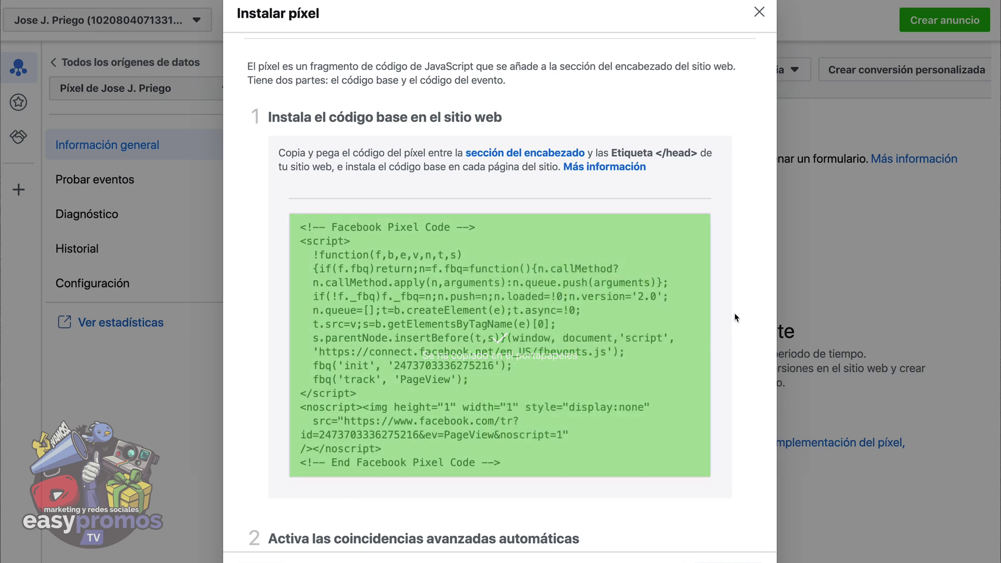
# Review the explanation of automatic advanced matching in the second section of the manual pixel installation
pyautogui.scroll(-4, 731, 317)
pyautogui.scroll(-2, 736, 316)
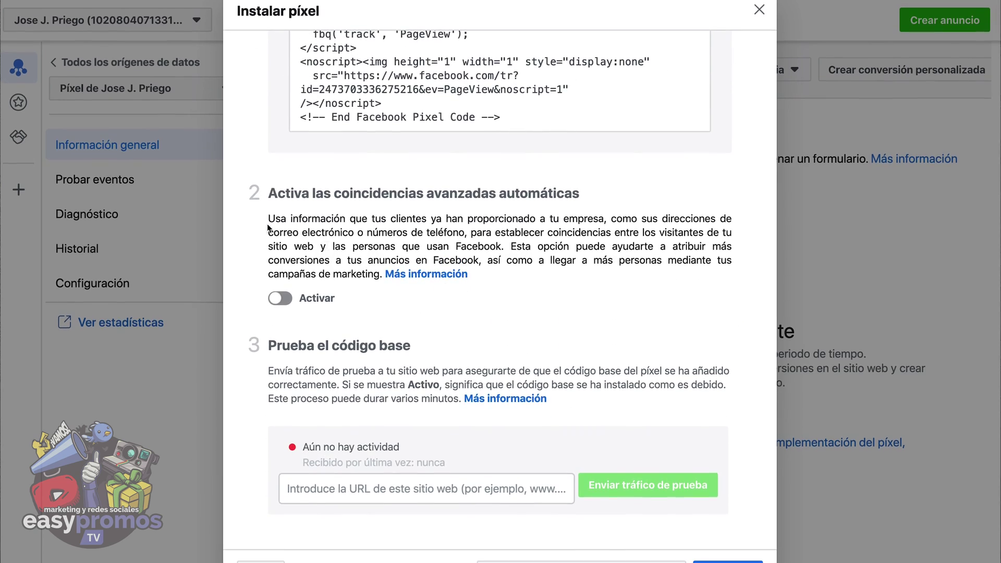
pyautogui.moveTo(270, 218); pyautogui.dragTo(382, 271)
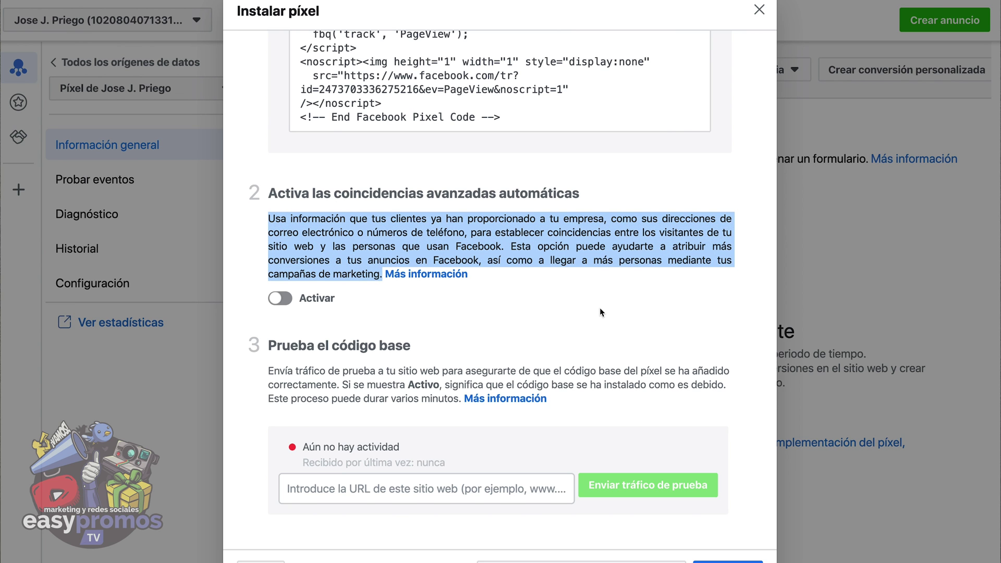
pyautogui.click(646, 320)
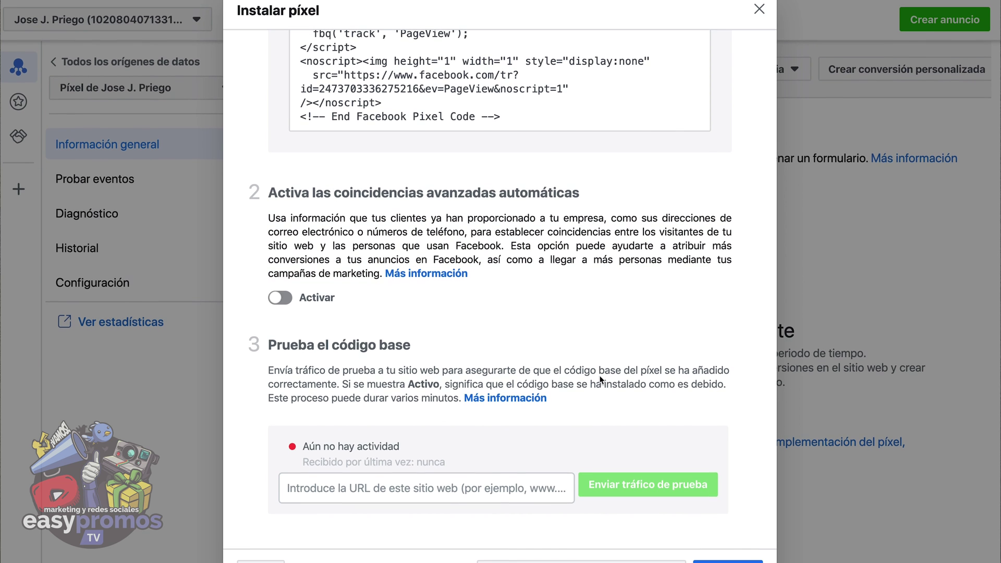
pyautogui.click(442, 492)
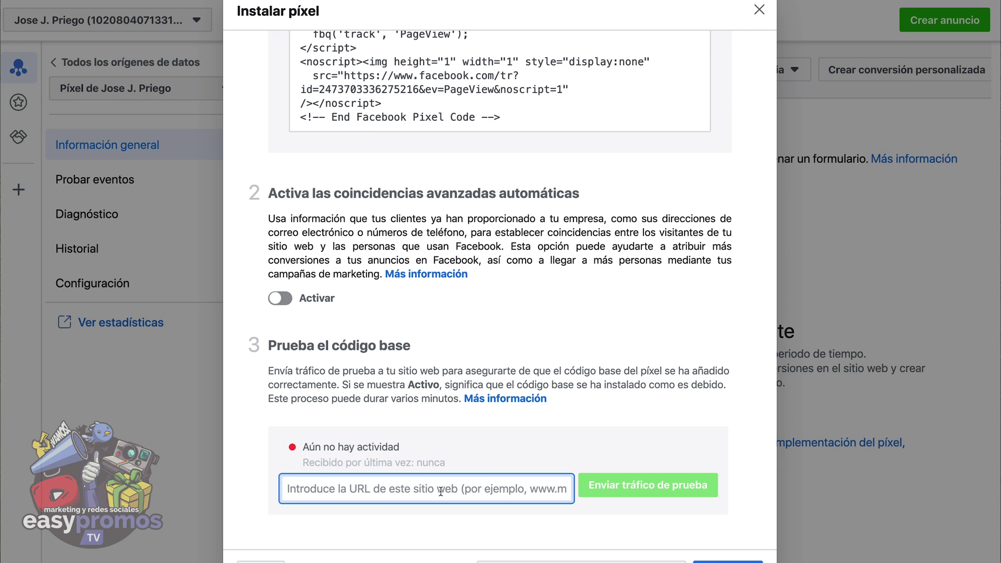
pyautogui.write('www.jjpriego.tv')
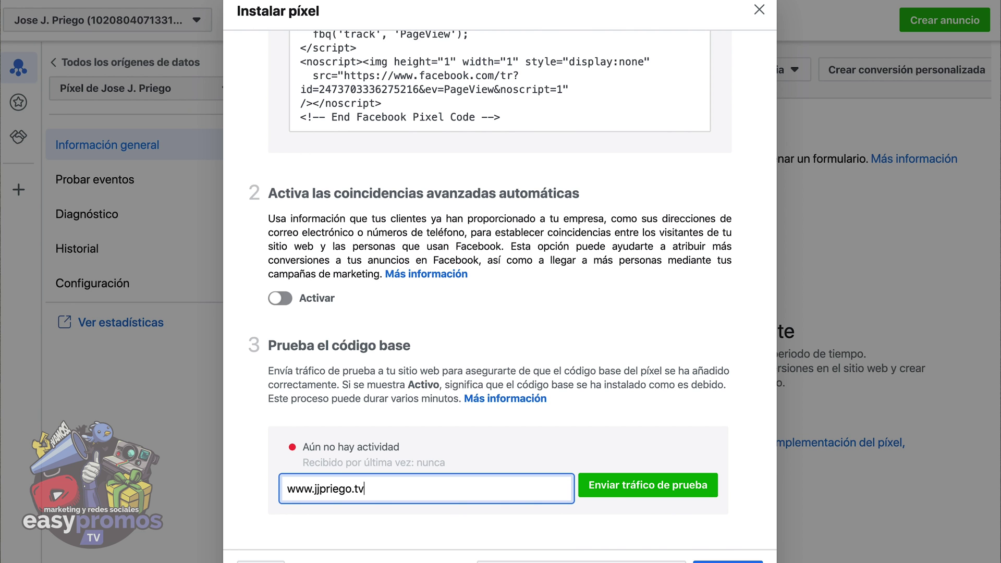
pyautogui.click(659, 487)
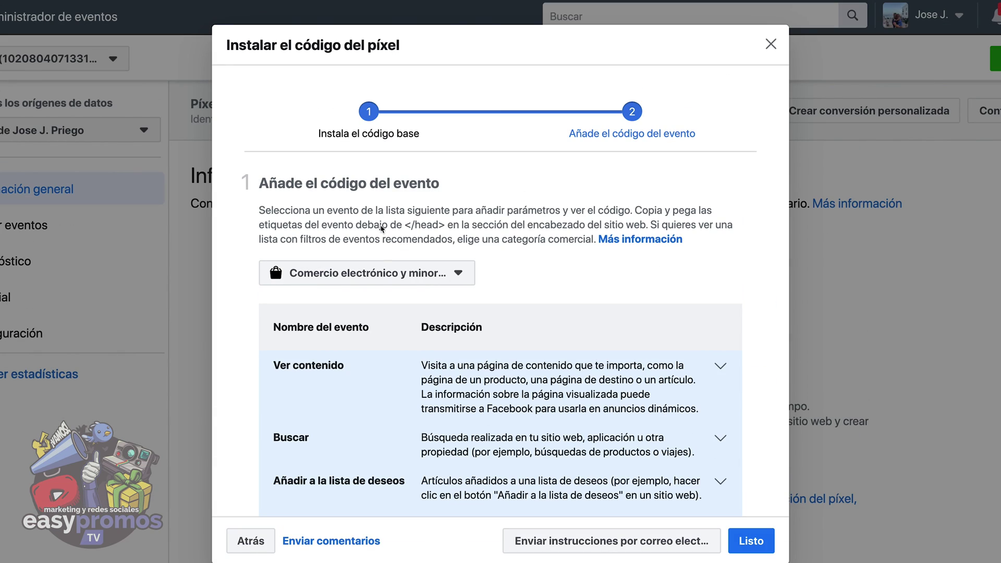
# Examine the e-commerce event list, expand Ver contenido, and review its page-load tracking code, parameters, placement and test status
pyautogui.scroll(-3, 454, 400)
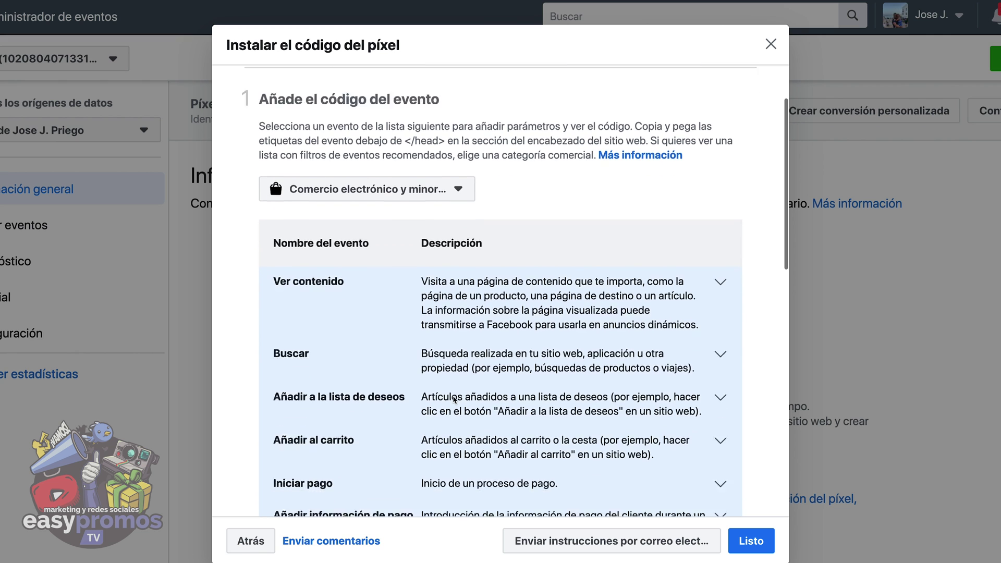
pyautogui.scroll(-1, 454, 401)
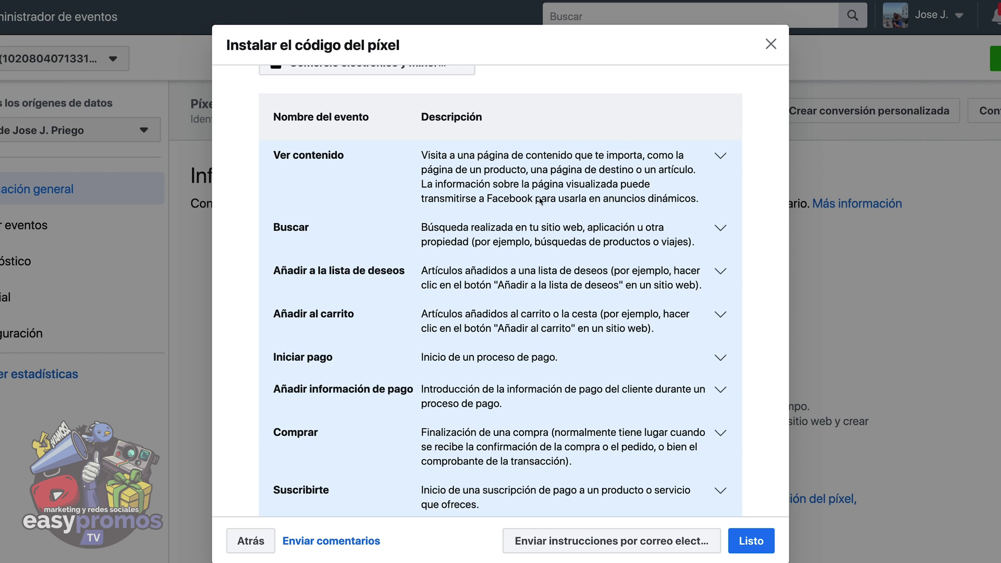
pyautogui.click(722, 167)
pyautogui.scroll(-3, 689, 203)
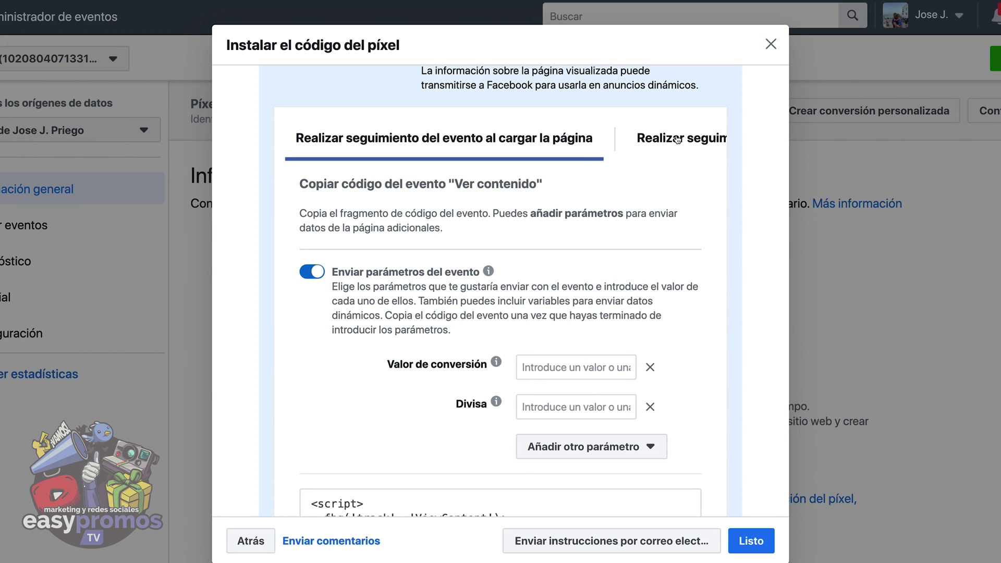
pyautogui.scroll(-3, 549, 209)
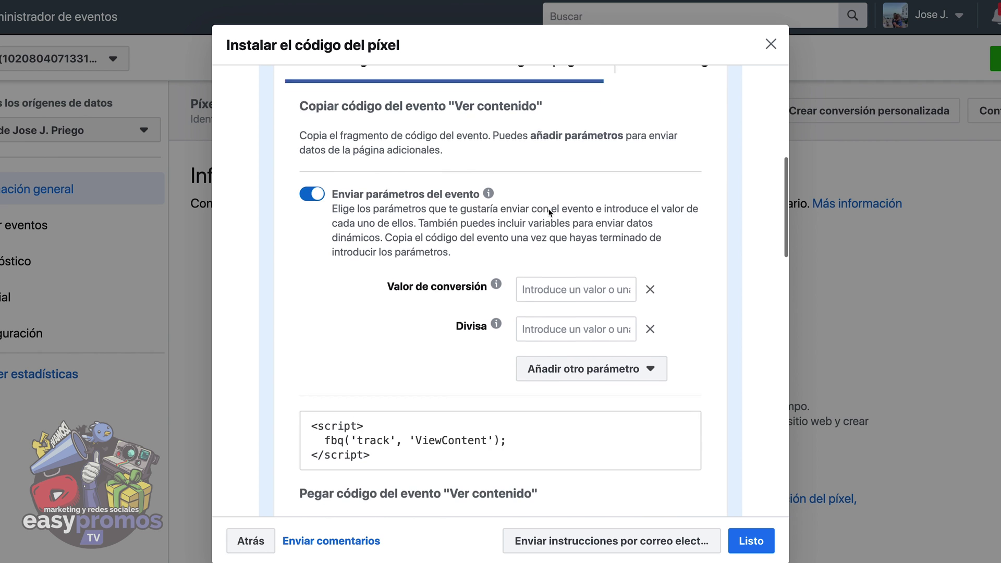
pyautogui.scroll(-7, 549, 212)
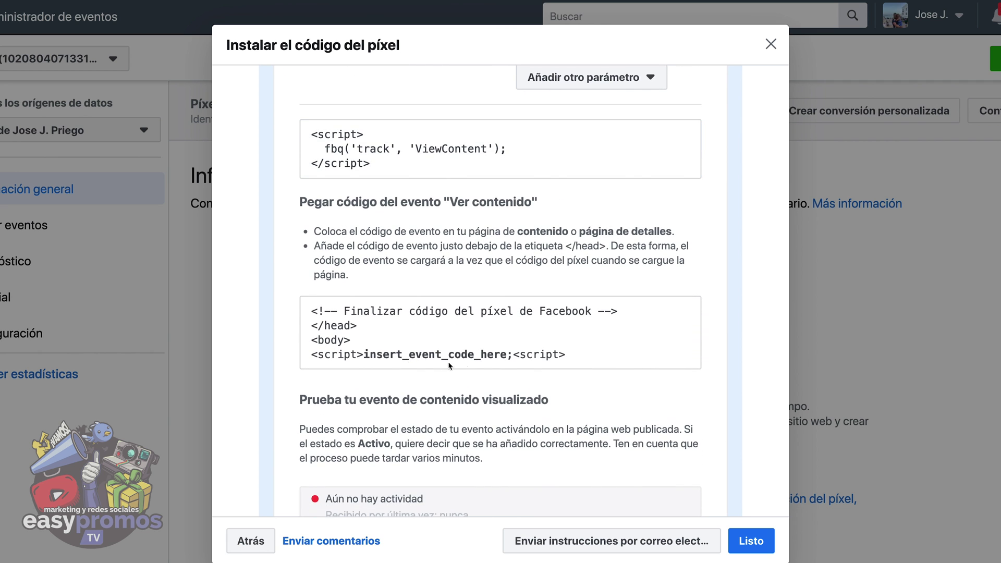
pyautogui.scroll(-3, 579, 348)
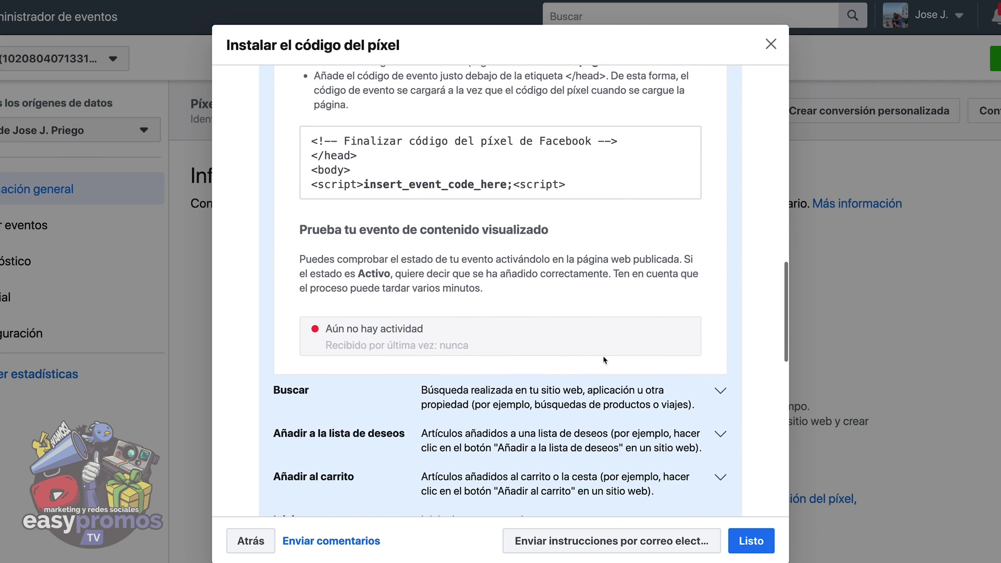
# Switch the Ver contenido event to the alternative to page-load tracking and review its parameters and button code example
pyautogui.scroll(2, 605, 360)
pyautogui.scroll(7, 605, 360)
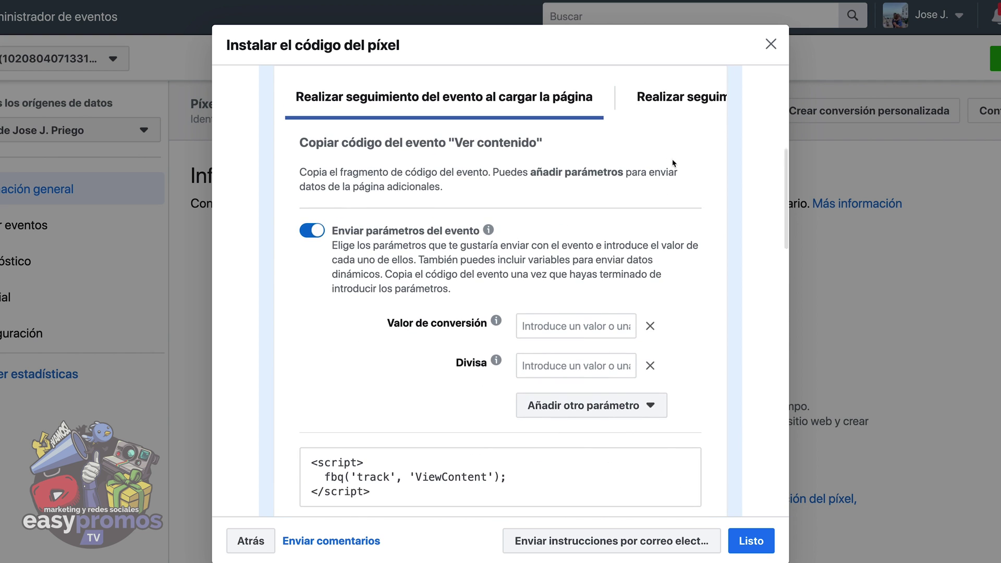
pyautogui.scroll(-1, 668, 104)
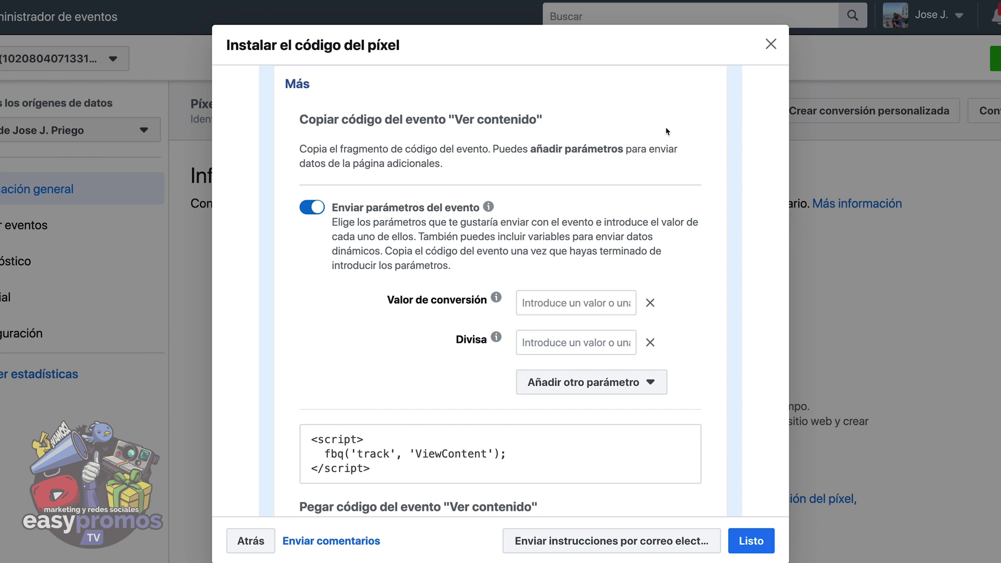
pyautogui.scroll(1, 668, 131)
pyautogui.scroll(-2, 667, 132)
pyautogui.scroll(-2, 668, 132)
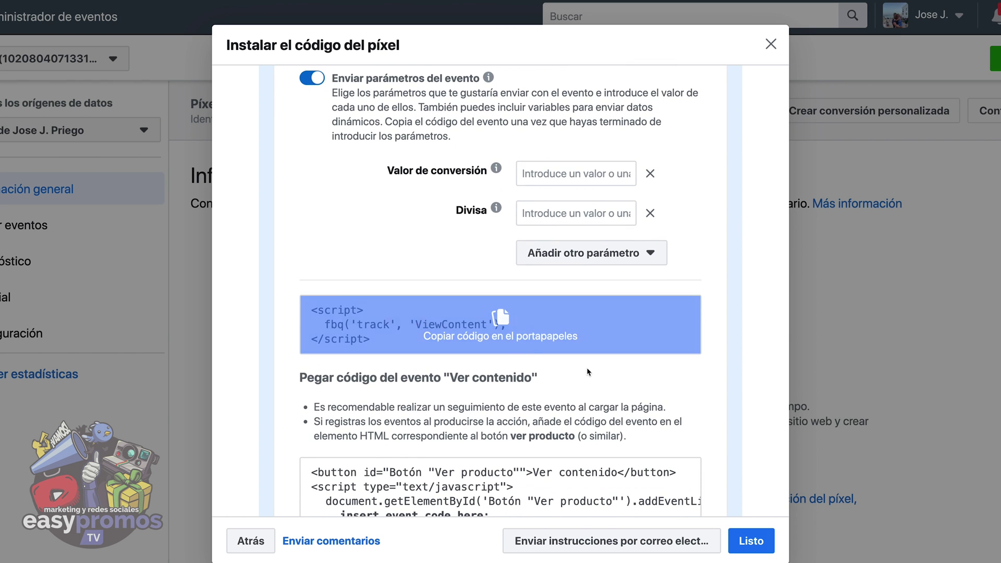
pyautogui.scroll(-3, 588, 372)
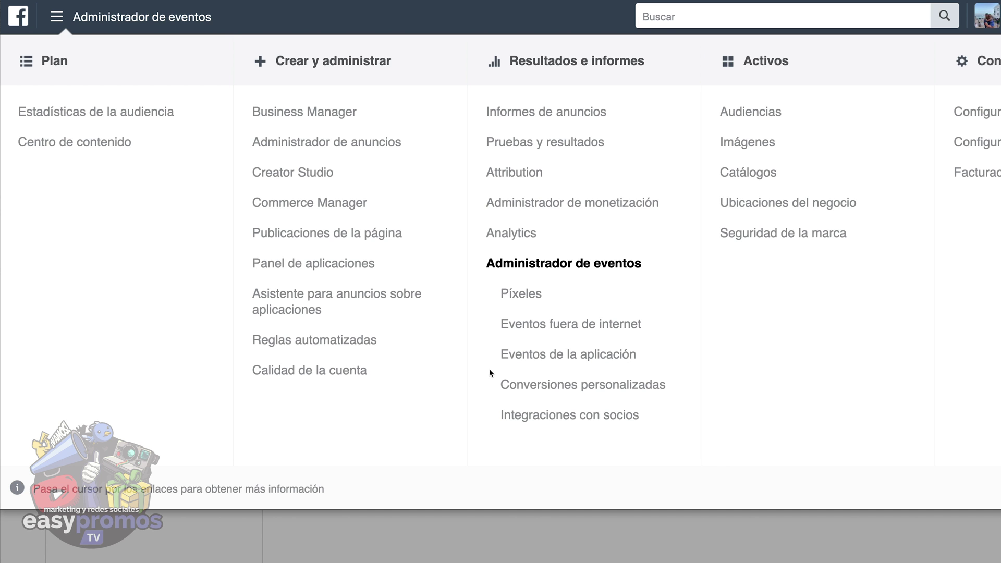
# Go to Conversiones personalizadas in the events manager and start creating a custom conversion
pyautogui.click(573, 390)
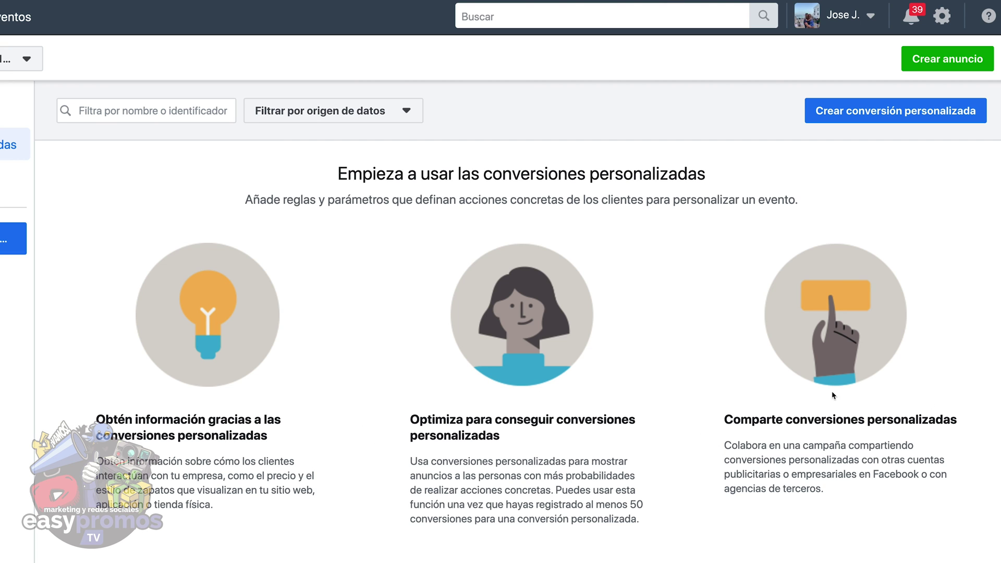
pyautogui.scroll(-3, 685, 461)
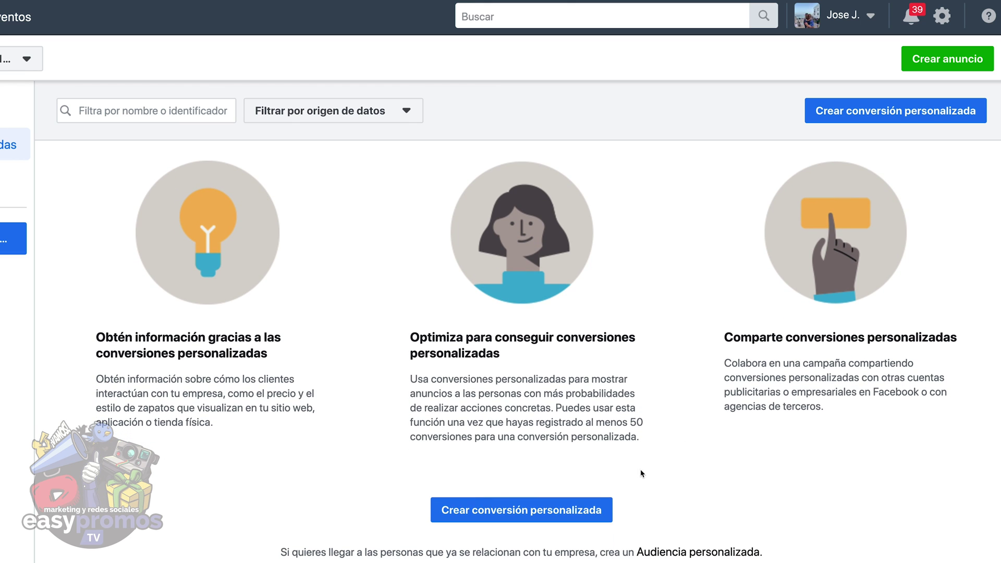
pyautogui.click(512, 514)
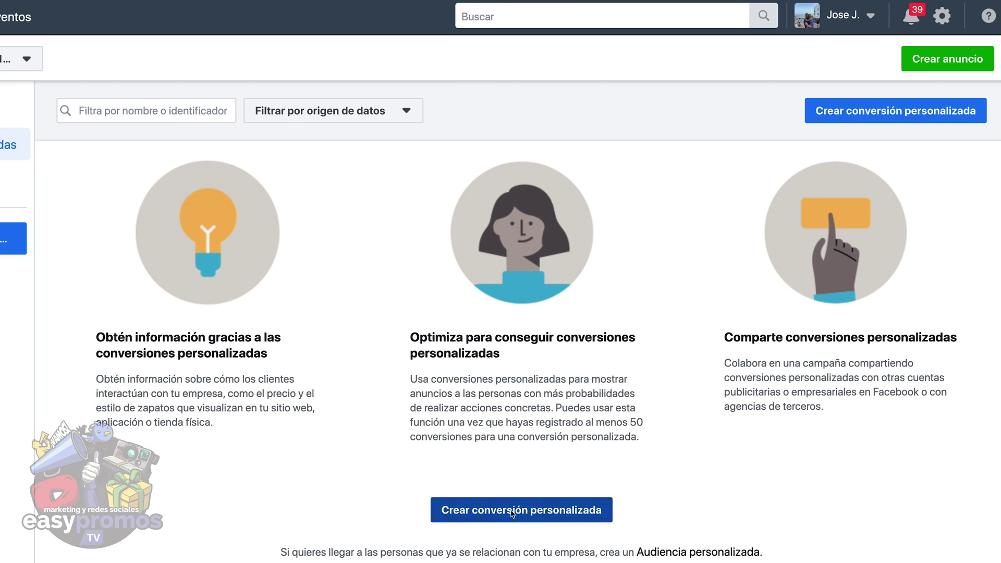